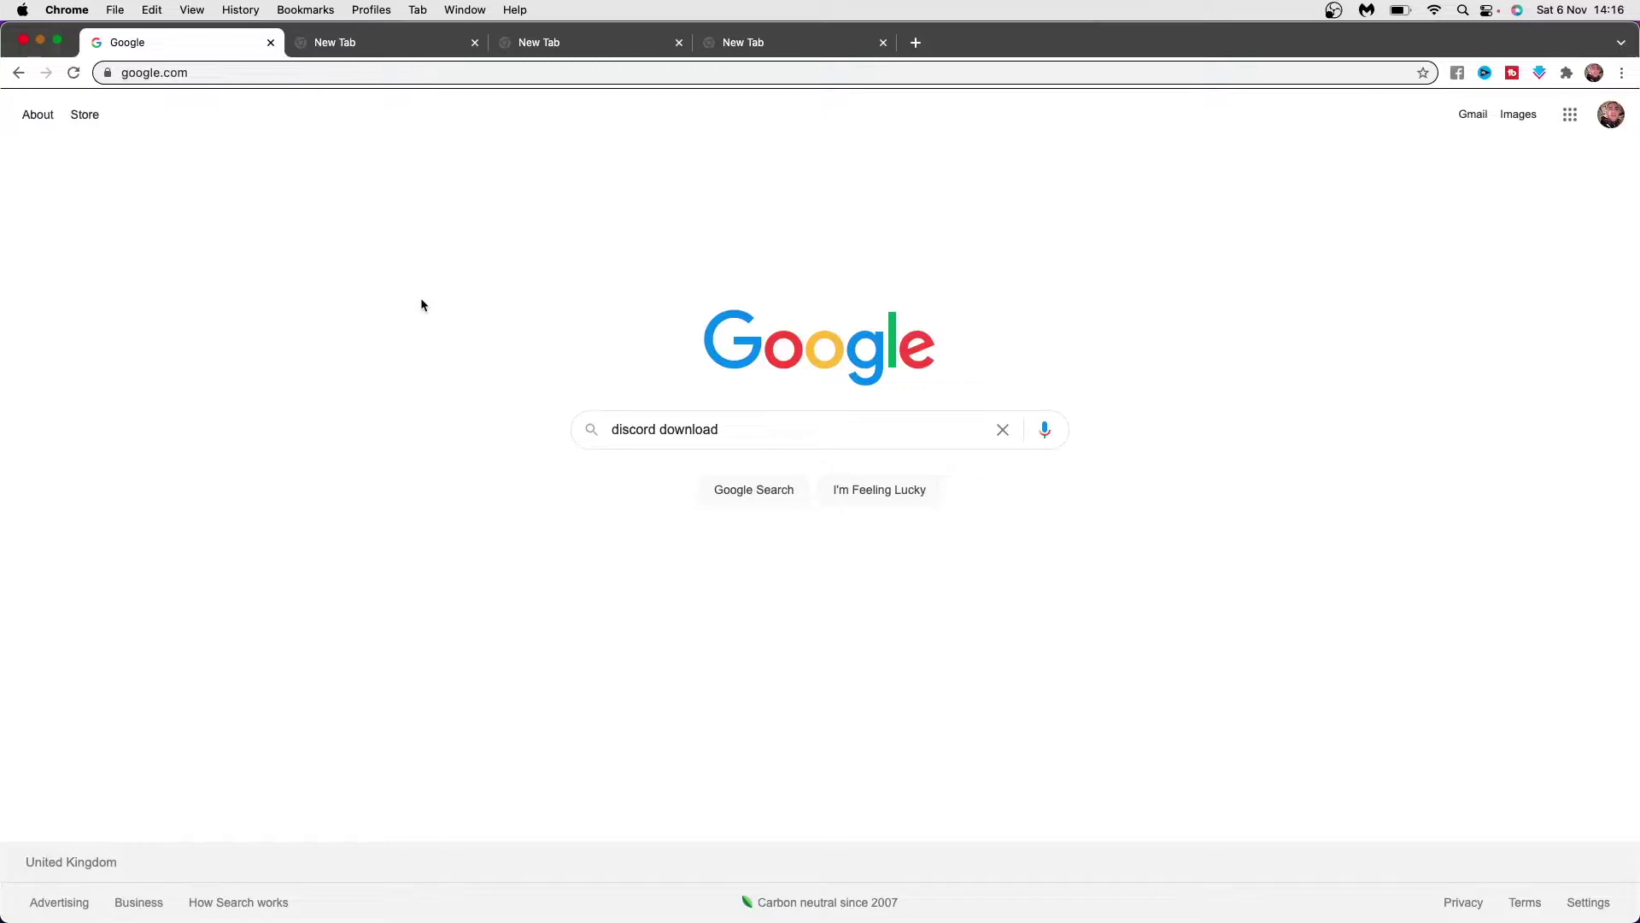
Search Google for 'discord download' and open the 'Download Discord to Talk, Chat, and Hang Out' result.
left_click(735, 431)
key("Return")
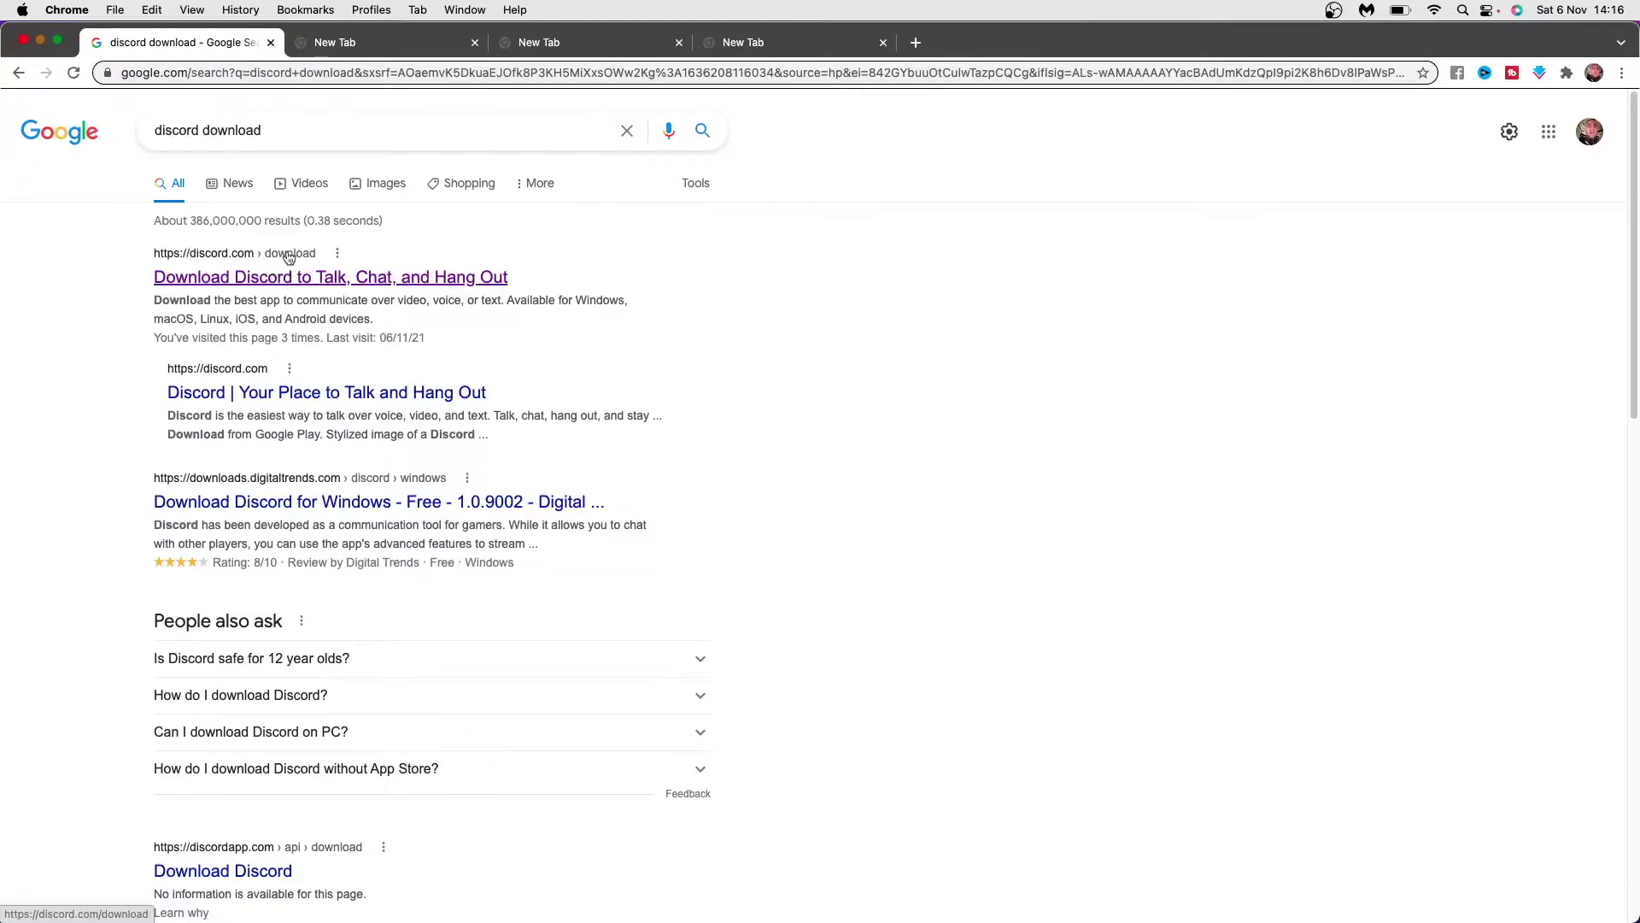
left_click(324, 283)
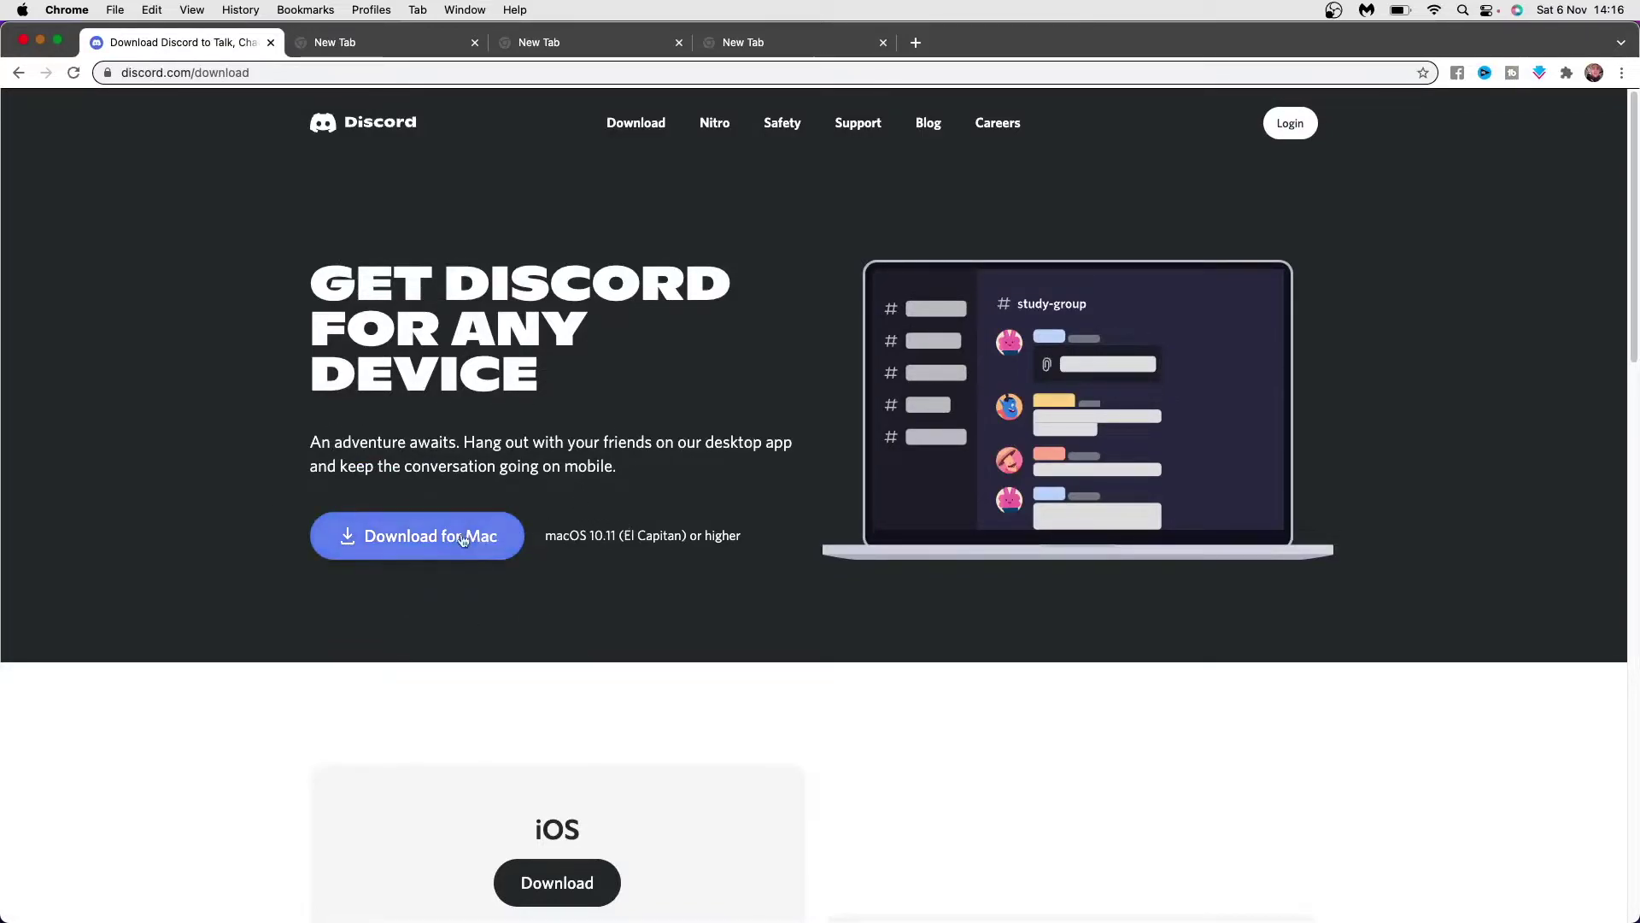
Download Discord for Mac and open the finished Discord.dmg from the download bar.
left_click(410, 545)
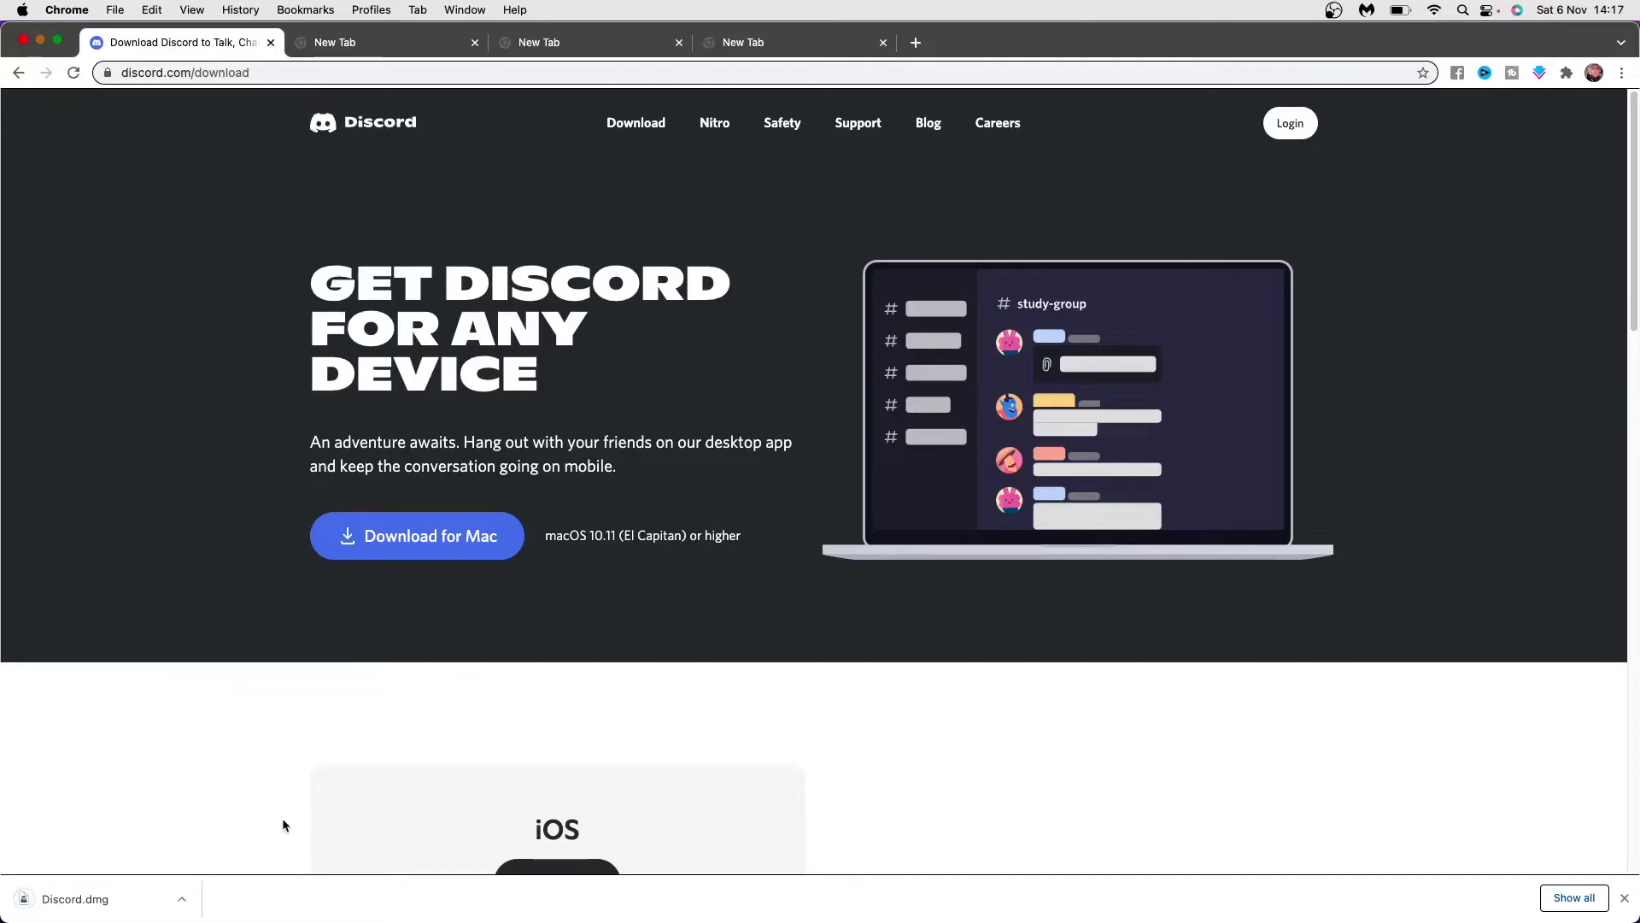
left_click(44, 892)
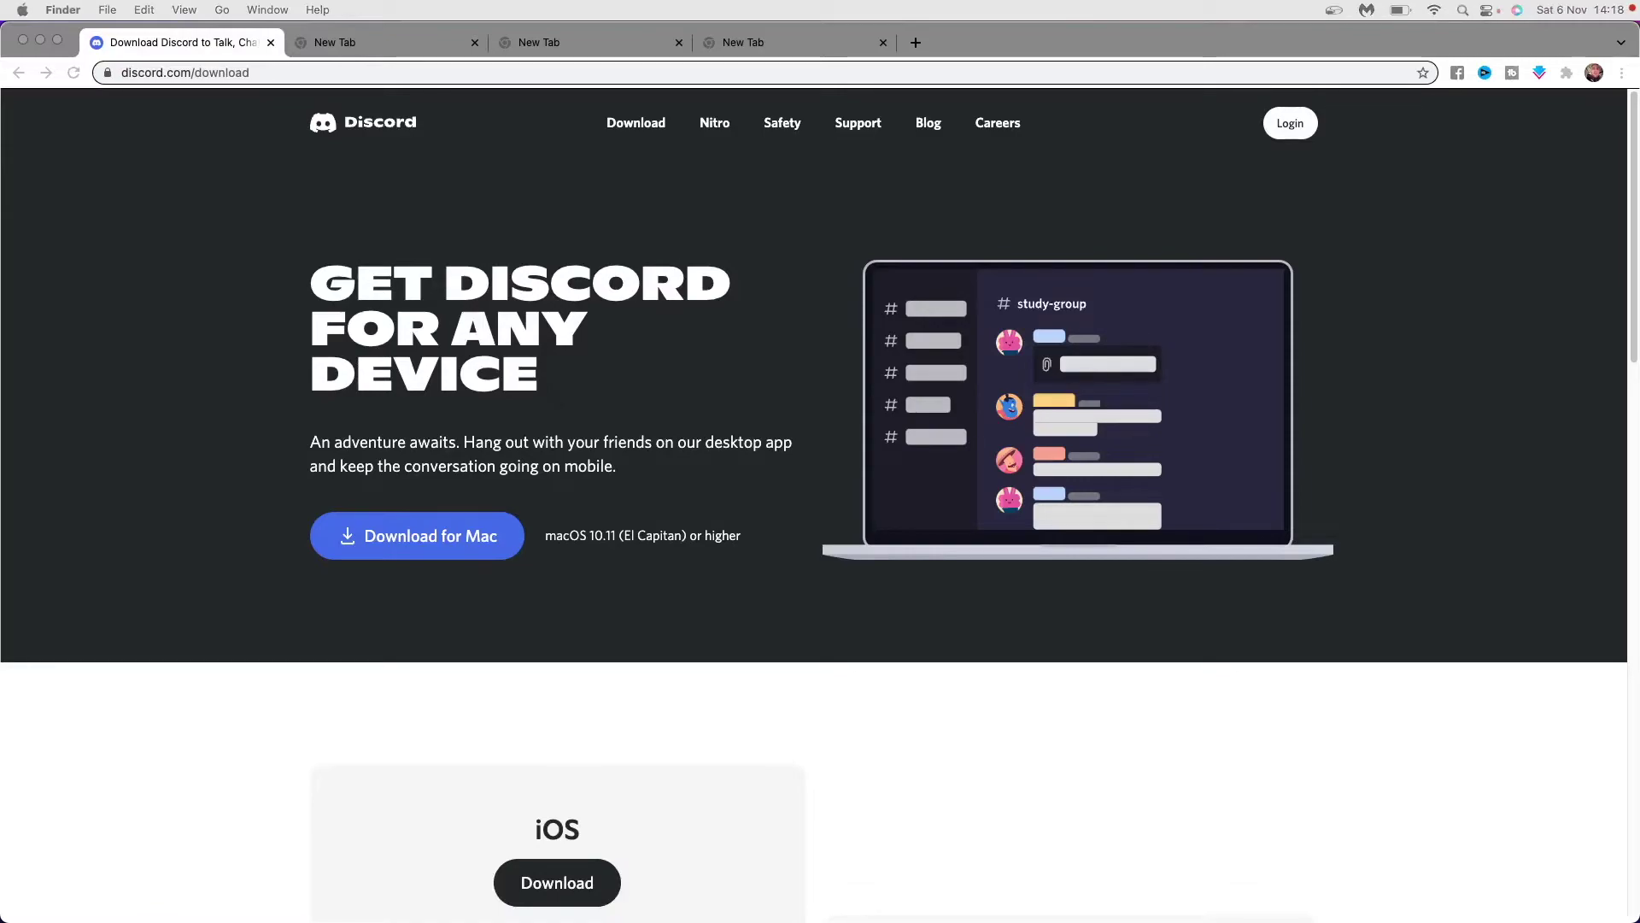
Center the Discord disk image window and drag the Discord app onto Applications.
mouse_move(51, 388)
left_mouse_down()
mouse_move(773, 357)
mouse_move(883, 312)
left_mouse_up()
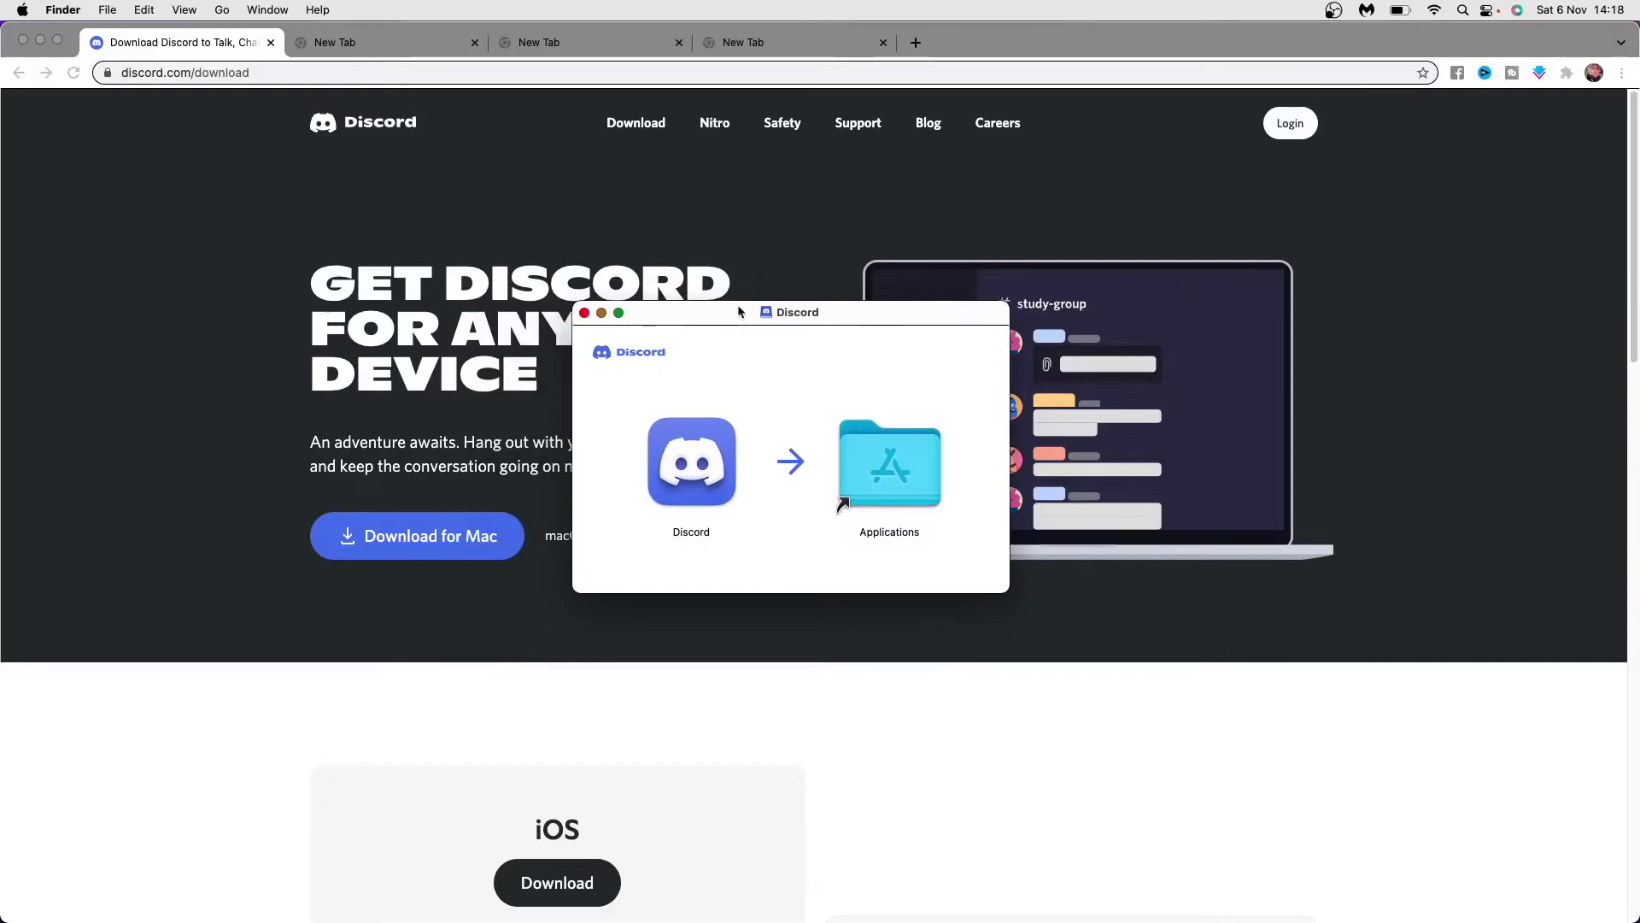
left_click_drag(682, 468, 906, 471)
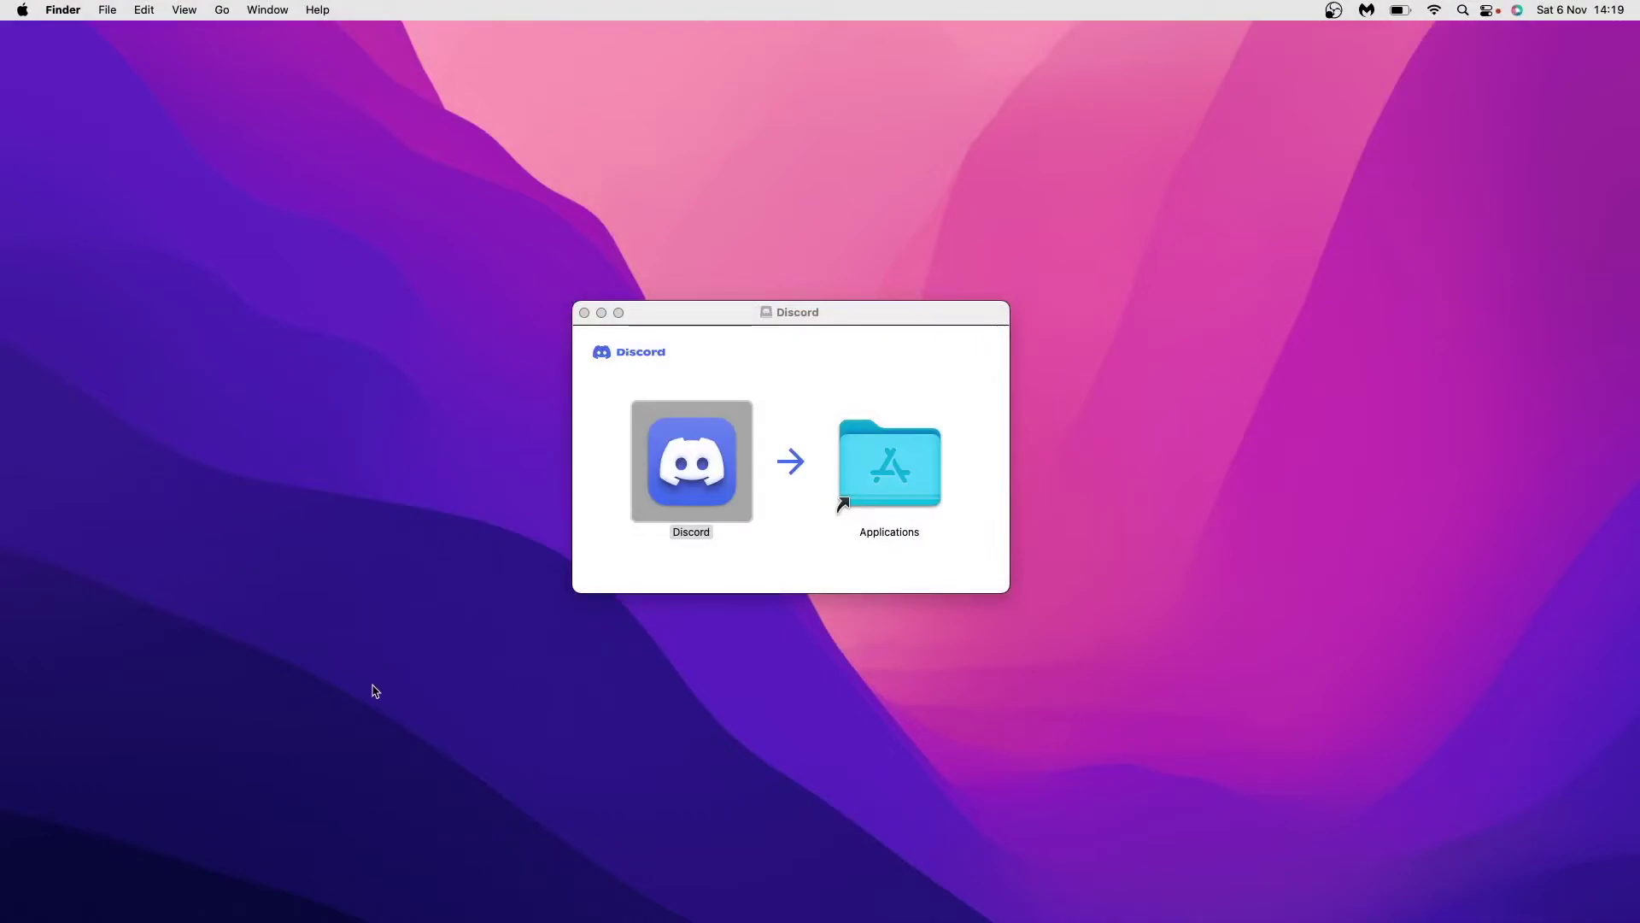
mouse_move(175, 887)
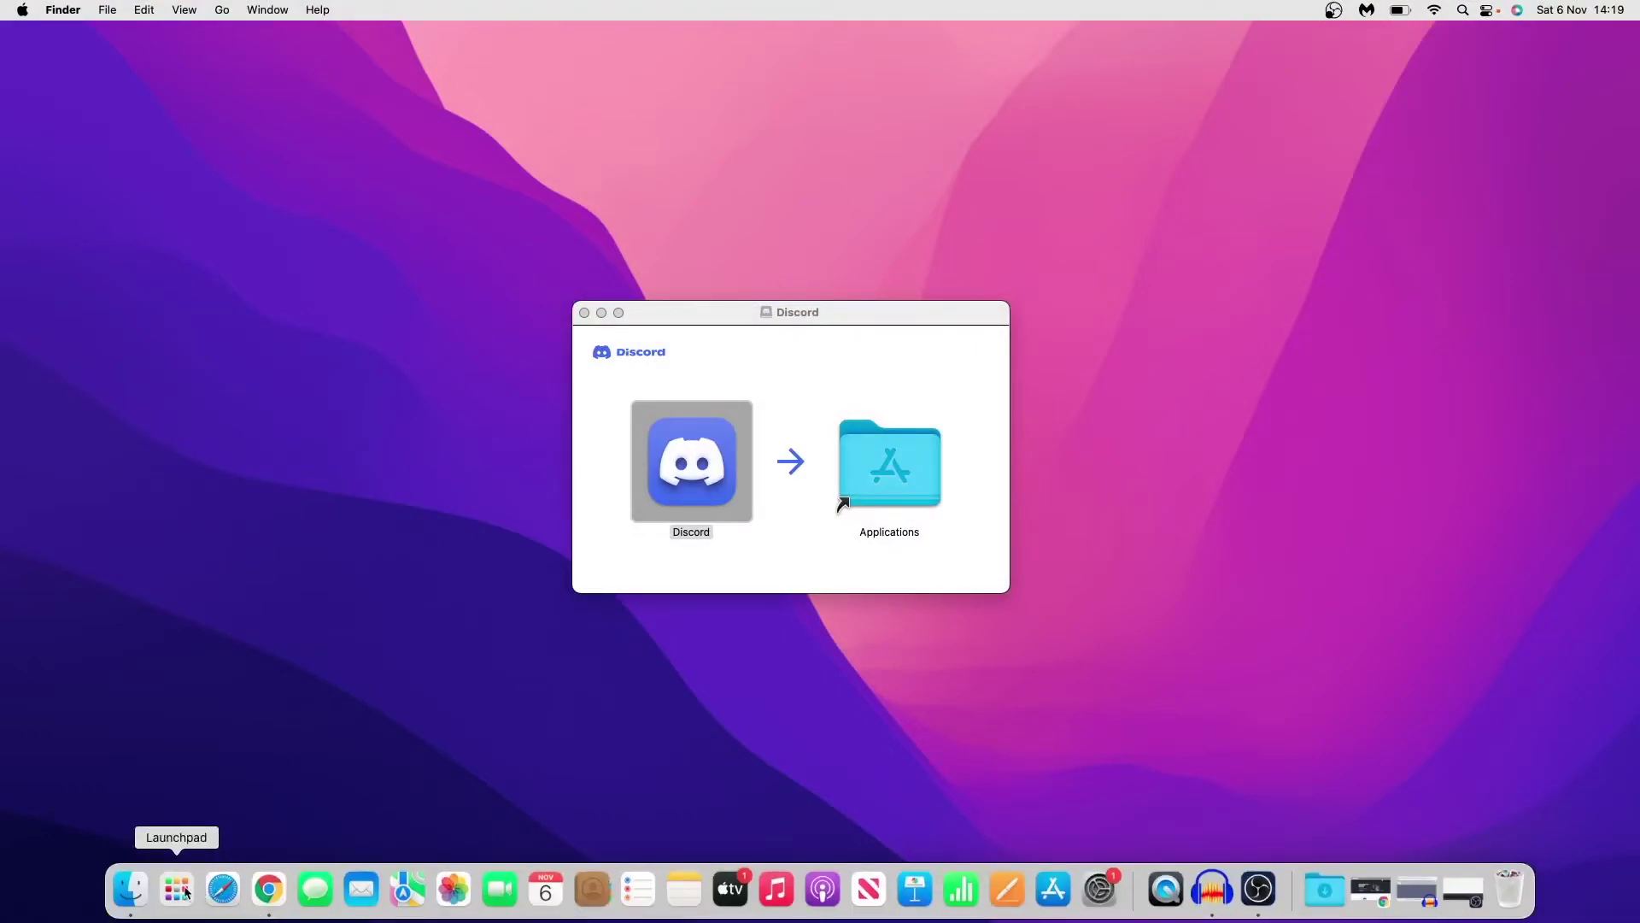
Launch the newly installed Discord app from Launchpad.
left_click(177, 891)
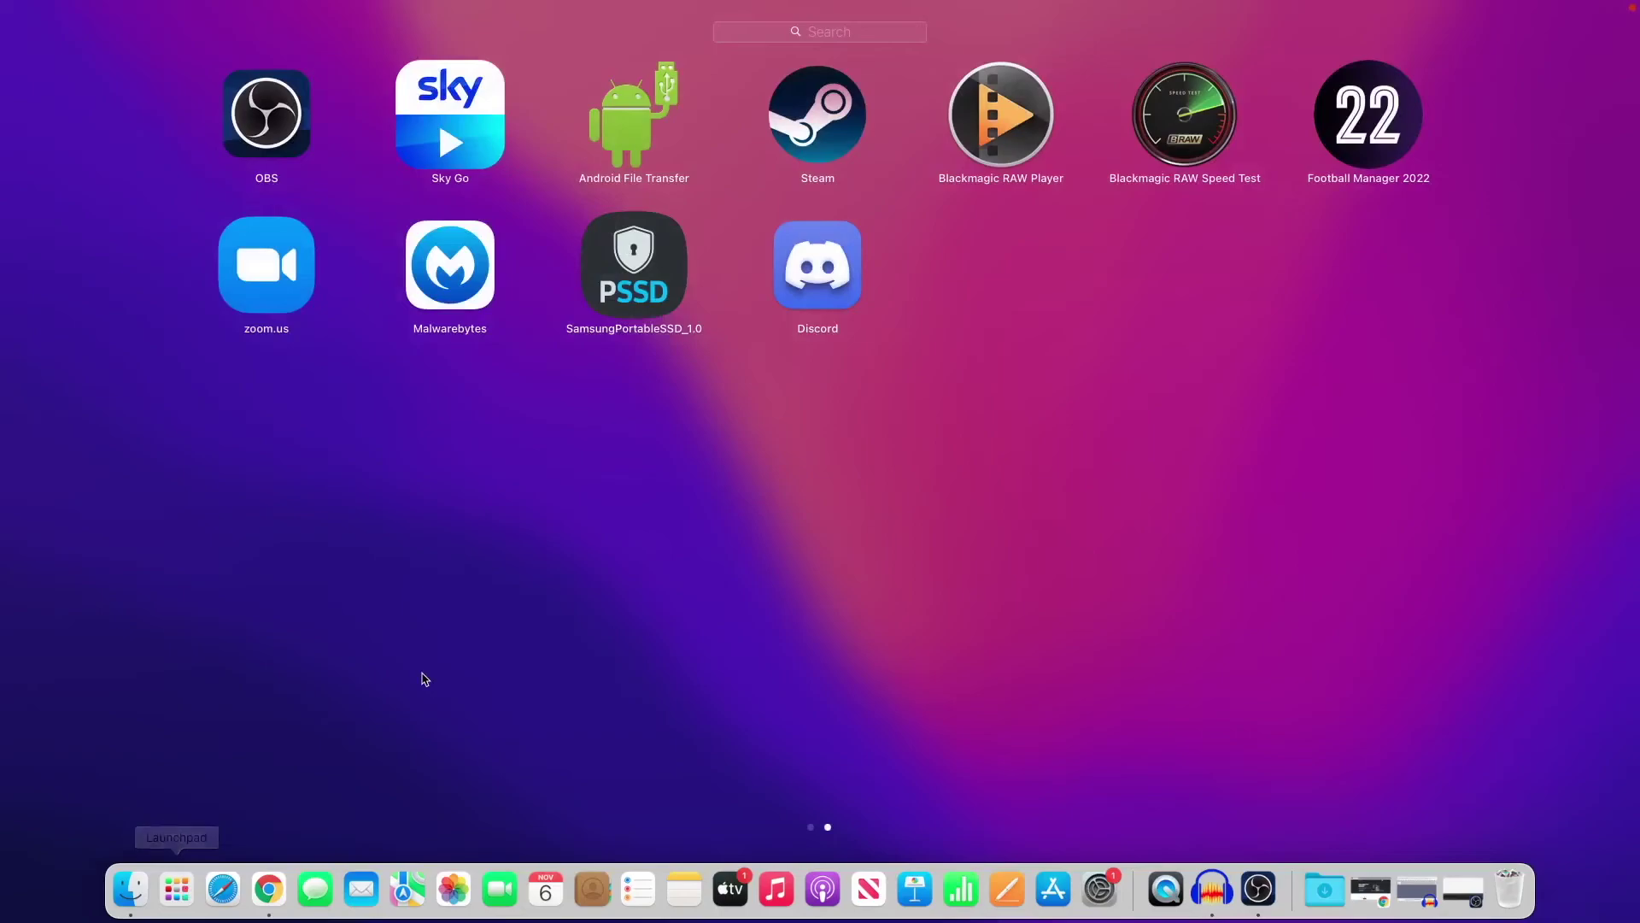
left_click(816, 303)
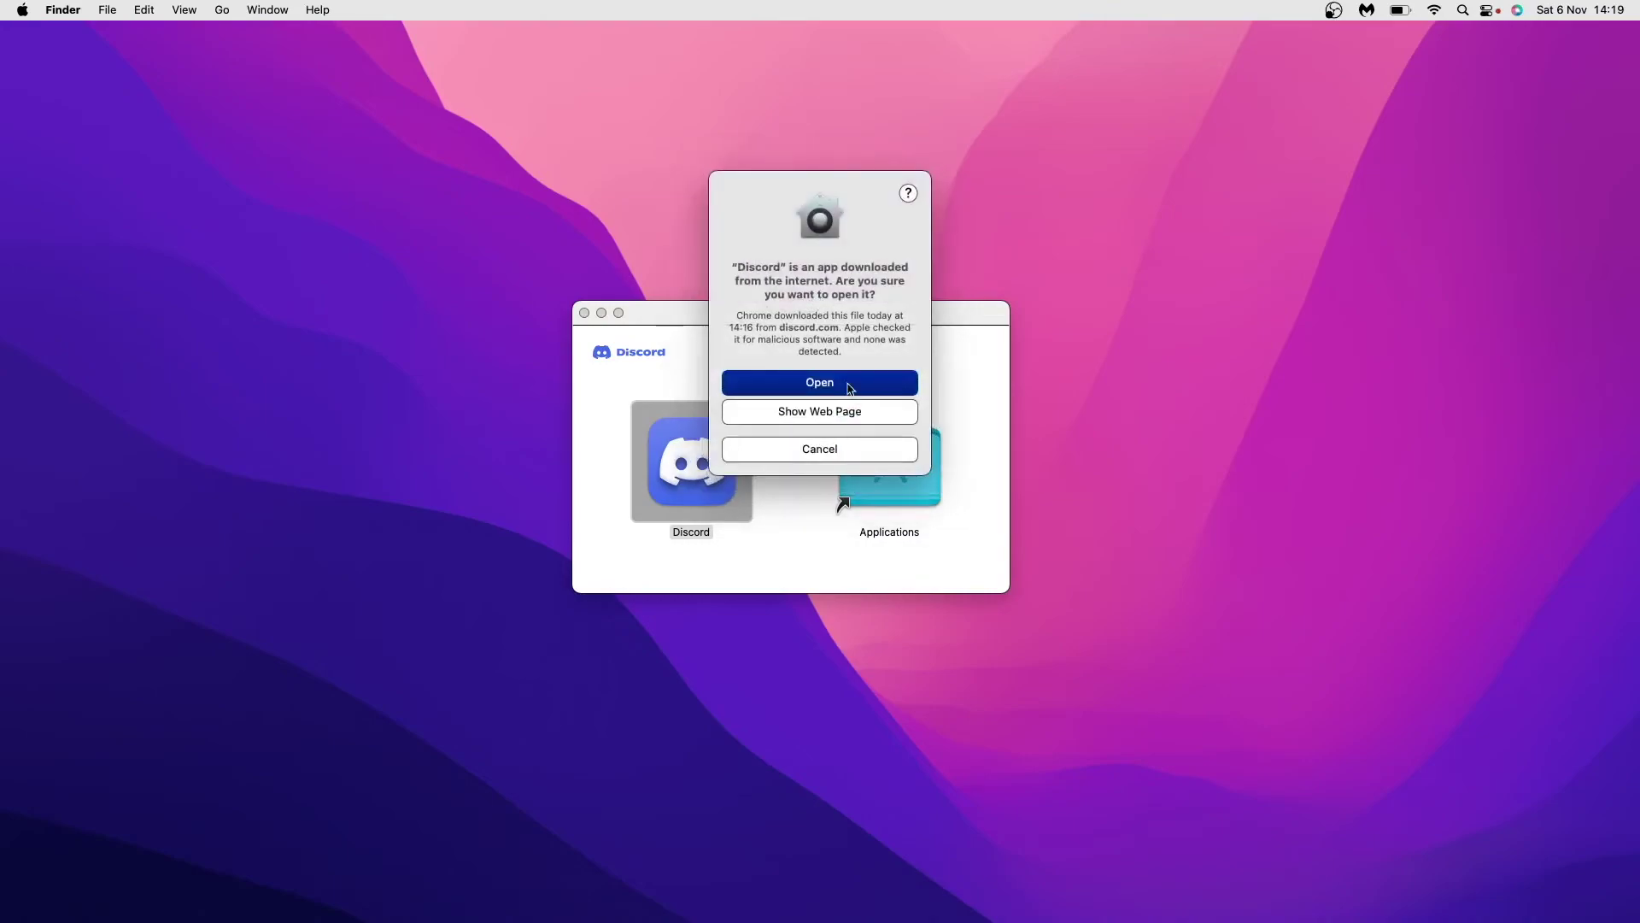
Allow the downloaded Discord app to open so it starts fetching its five updates.
left_click(850, 389)
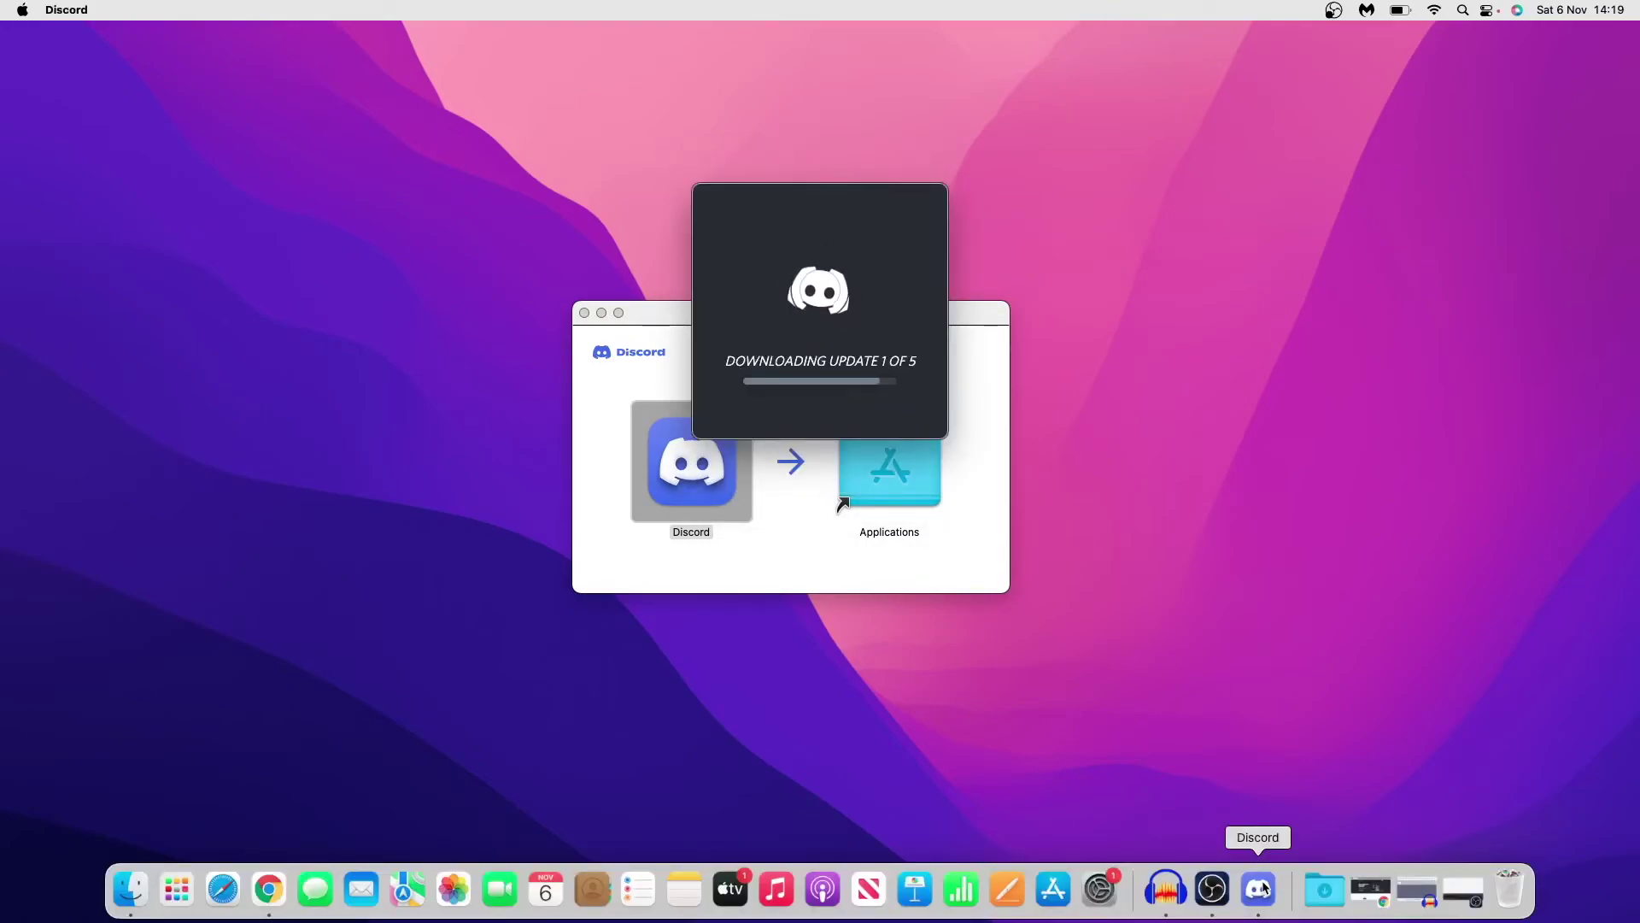